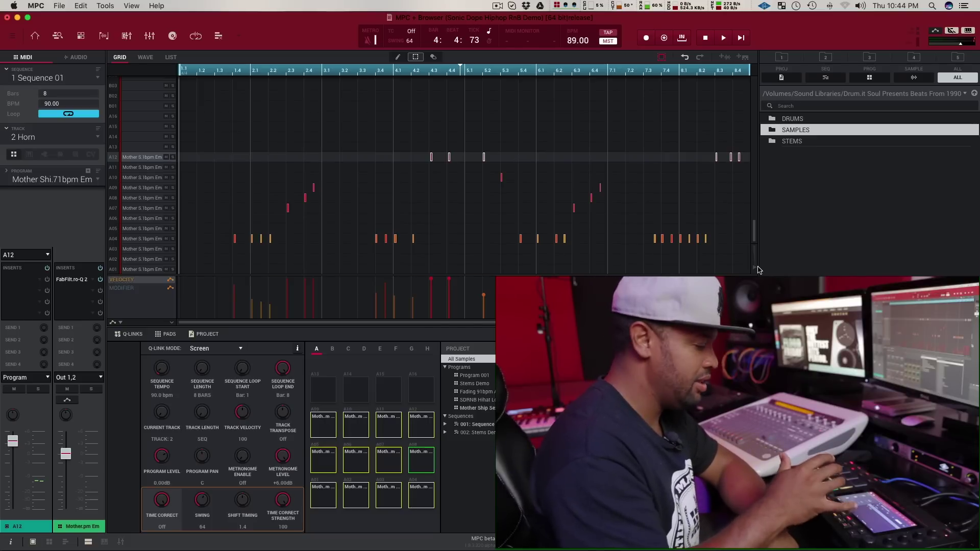
- Open the SAMPLES folder and audition the mix files from "Headin' Out-Mix (Tempo 96).wav" onwards
key("Return")
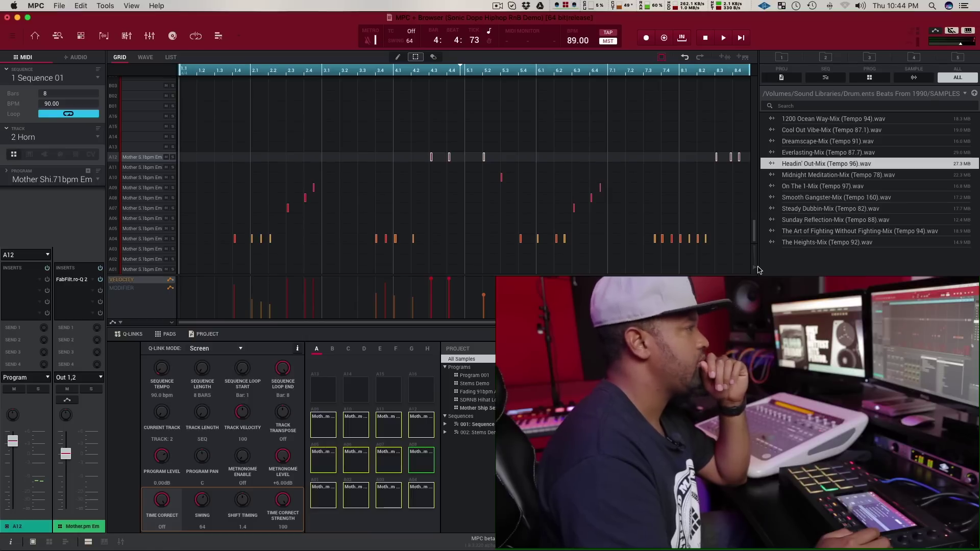
key("Down")
key("Down")
key("Down")
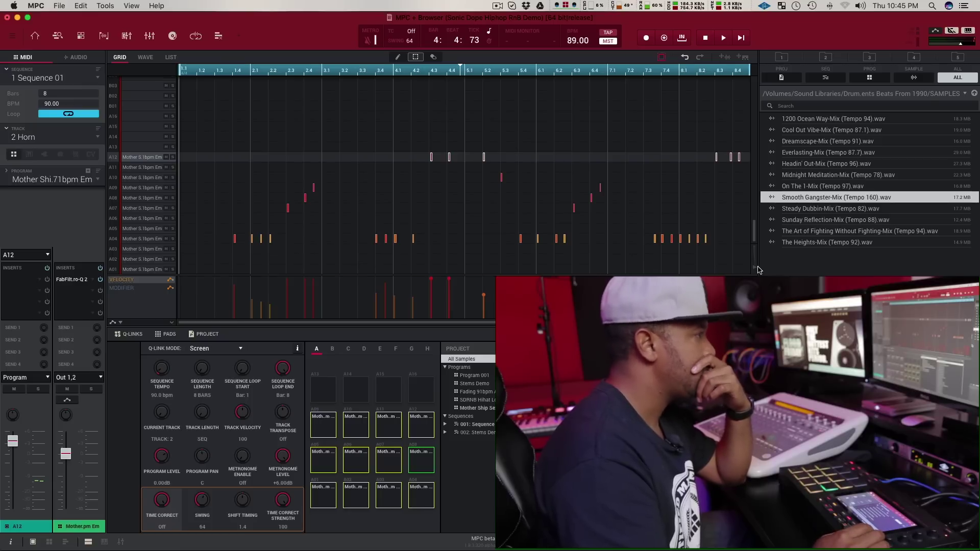
key("Down")
key("Down")
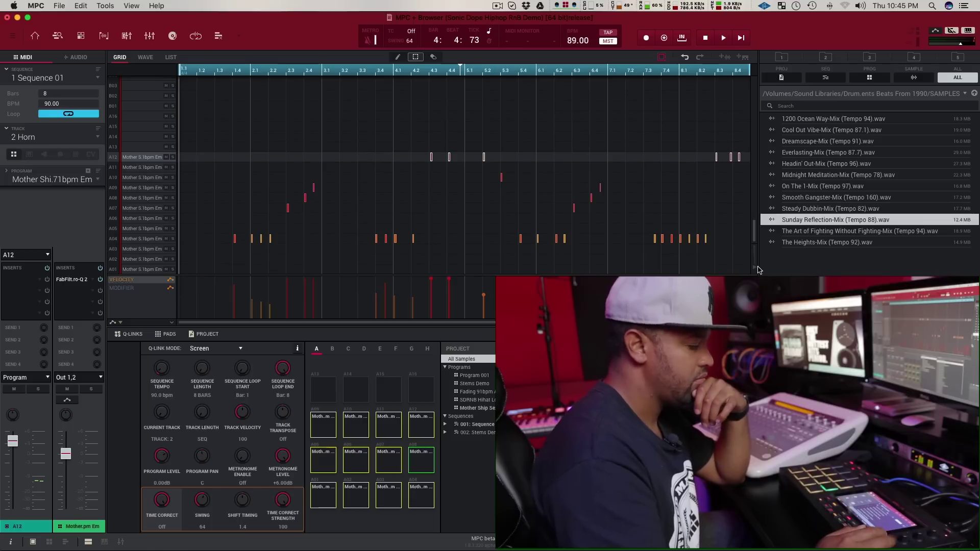
key("Down")
key("Down")
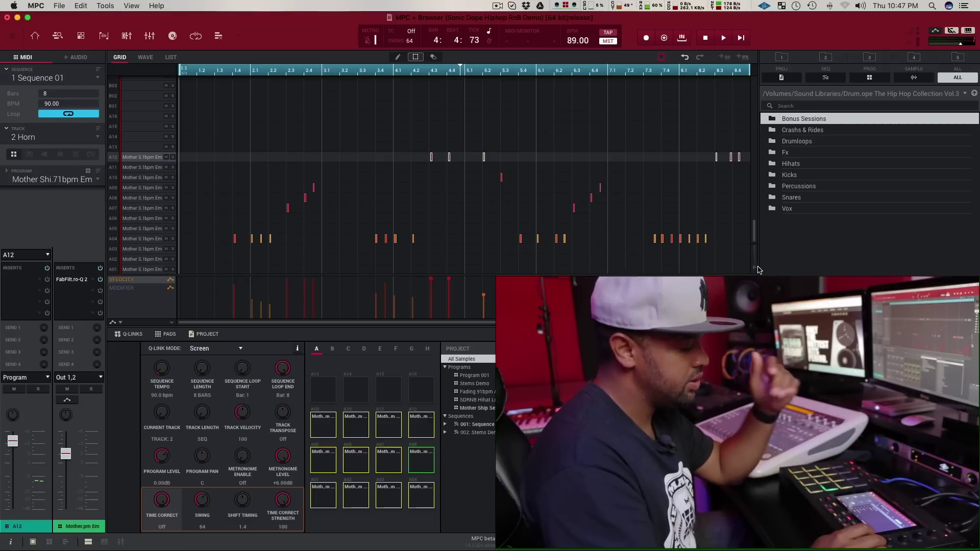
- Load the Clutch (106Bpm d) and Dont Push me (87Bpm d) stem folders in turn onto pad A01 and play each one
left_click_drag(806, 119, 313, 520)
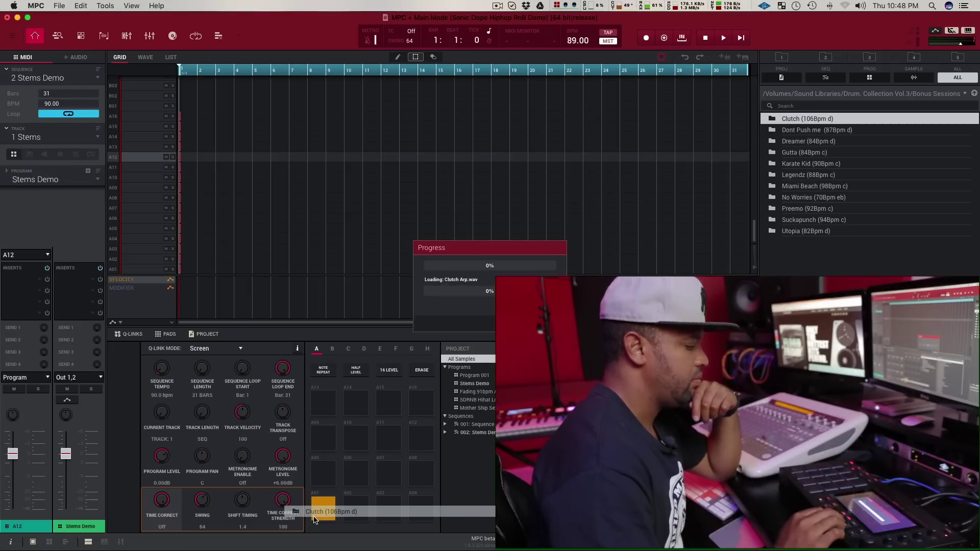
key("space")
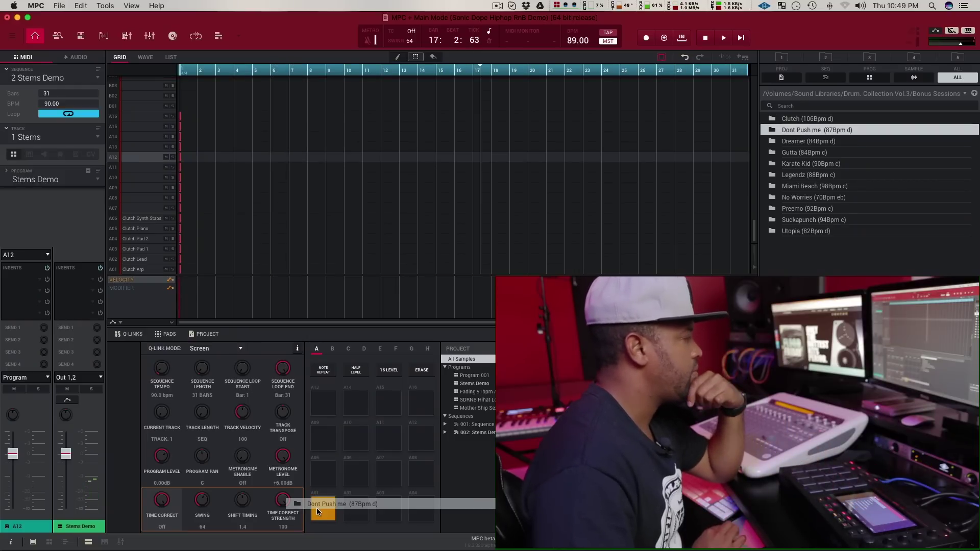
left_click_drag(316, 507, 316, 507)
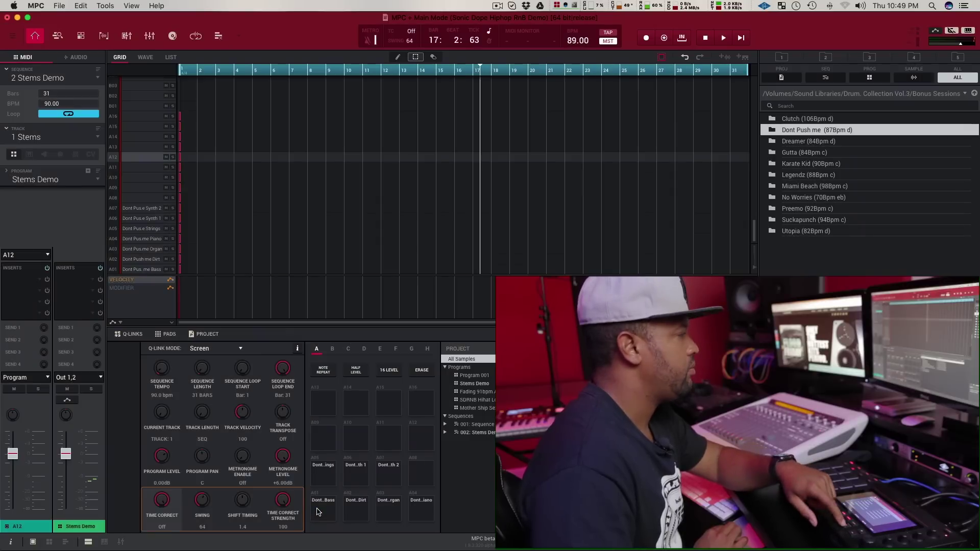
key("space")
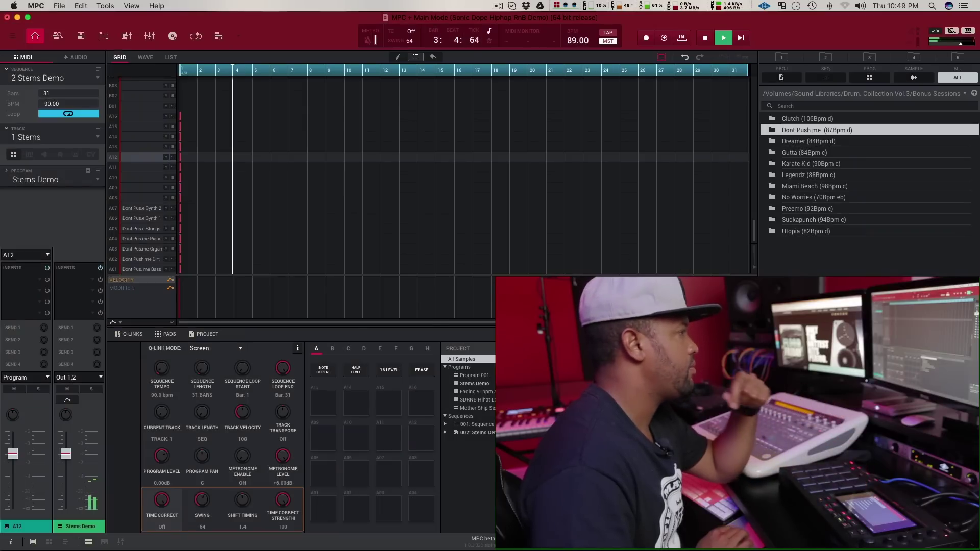
- Load the Karate Kid (90Bpm c) stem folder and its successor Preemo (92Bpm c) onto pad A01 during playback
left_click_drag(799, 164, 326, 501)
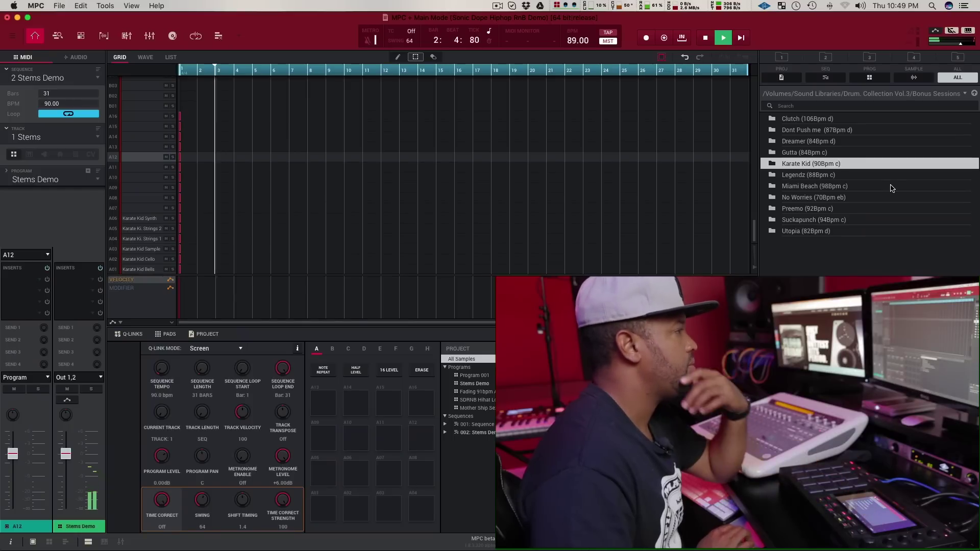
left_click(803, 209)
left_click_drag(803, 209, 322, 513)
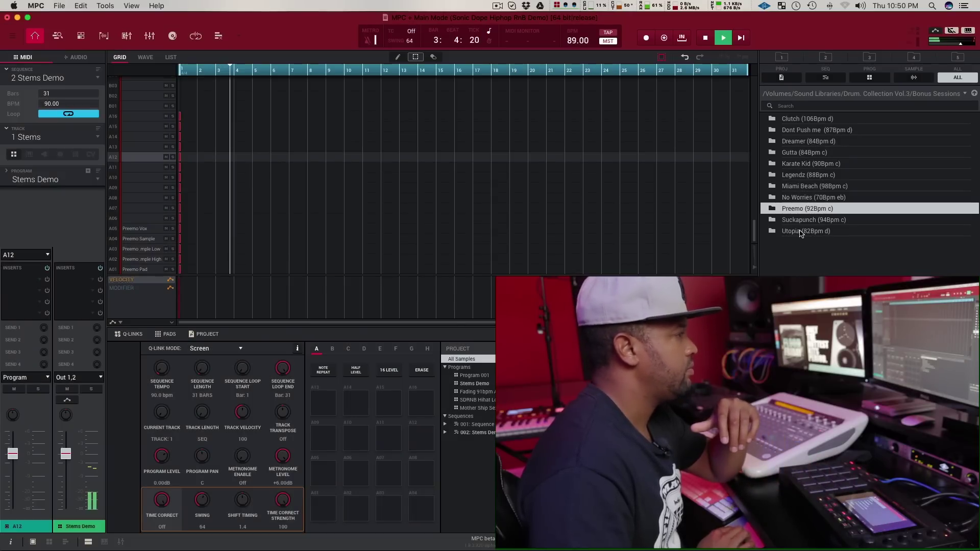
- Load the Utopia (82Bpm d) stem folder onto pad A01, listen to it and stop playback
left_click_drag(800, 231, 325, 514)
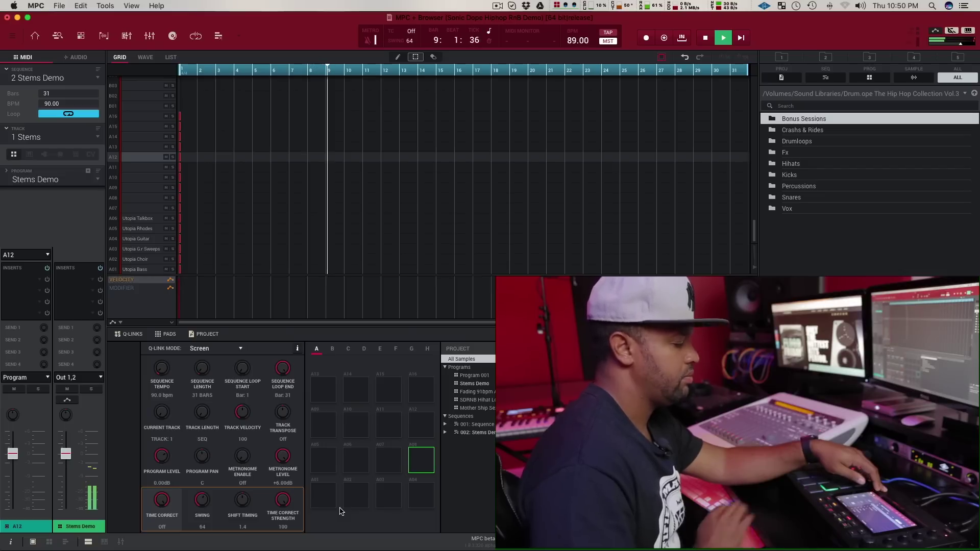
key("space")
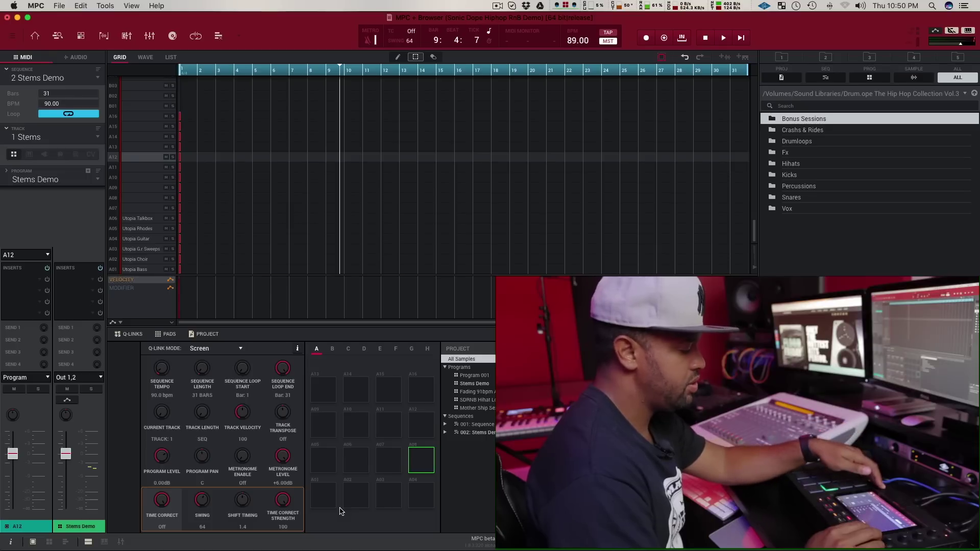
- Open the Crashs & Rides folder and audition its crash and ride samples one after another
key("Down")
key("Return")
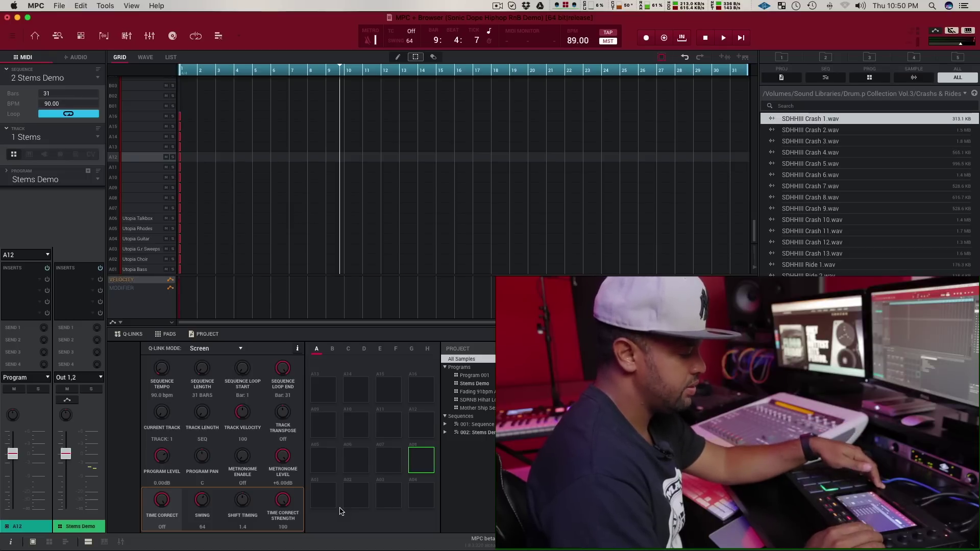
key("Down")
key("Down")
key("Down")
key("Down")
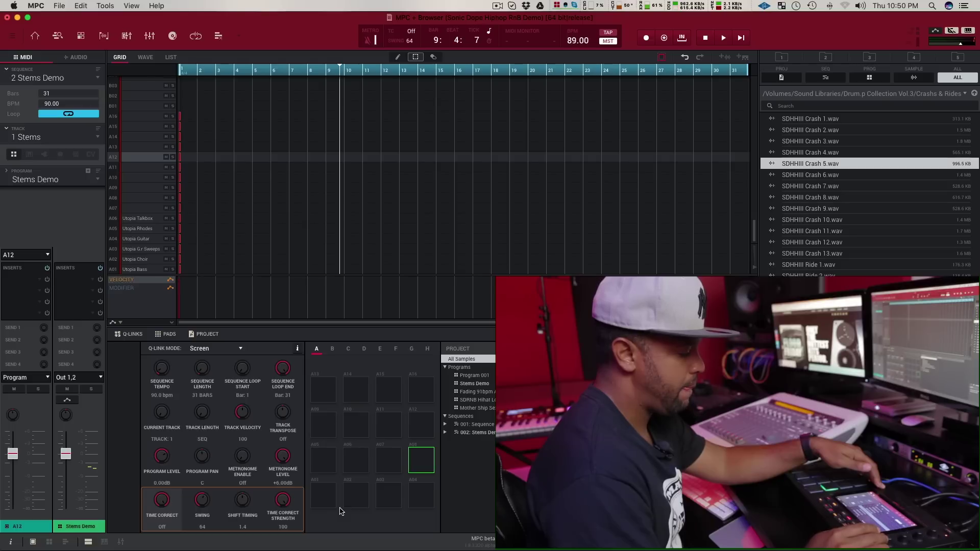
key("Down")
key("Down")
key("Down")
key("Down")
key("Down")
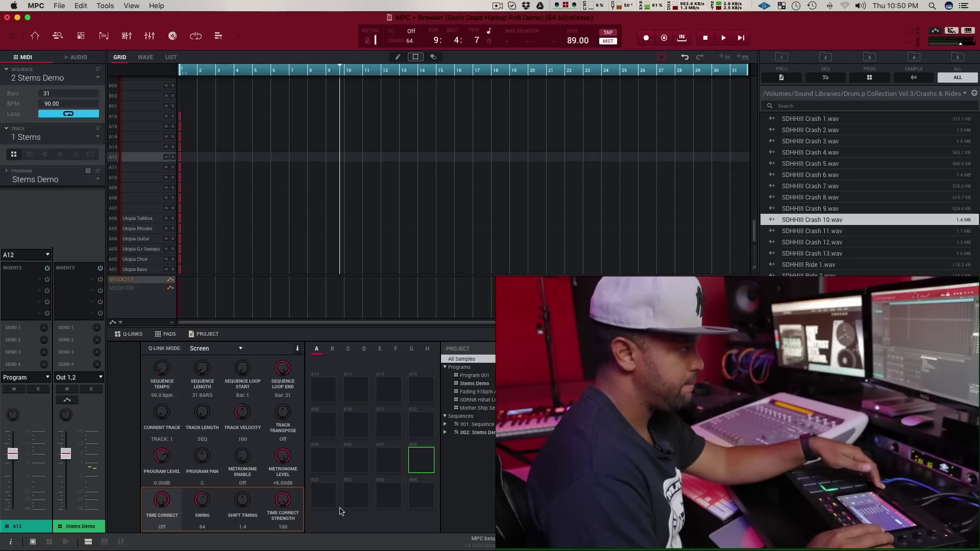
key("Down")
key("Down")
key("Down")
key("Down")
key("Down")
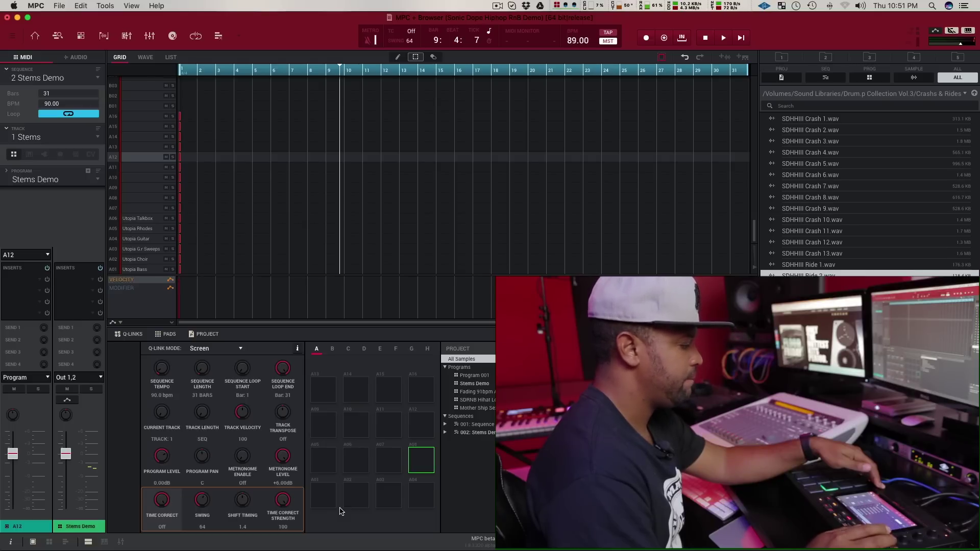
key("Down")
- Go back to the collection's folders, open Drumloops and audition its loops one after another from the 70 BPM ones onwards
key("Left")
key("Down")
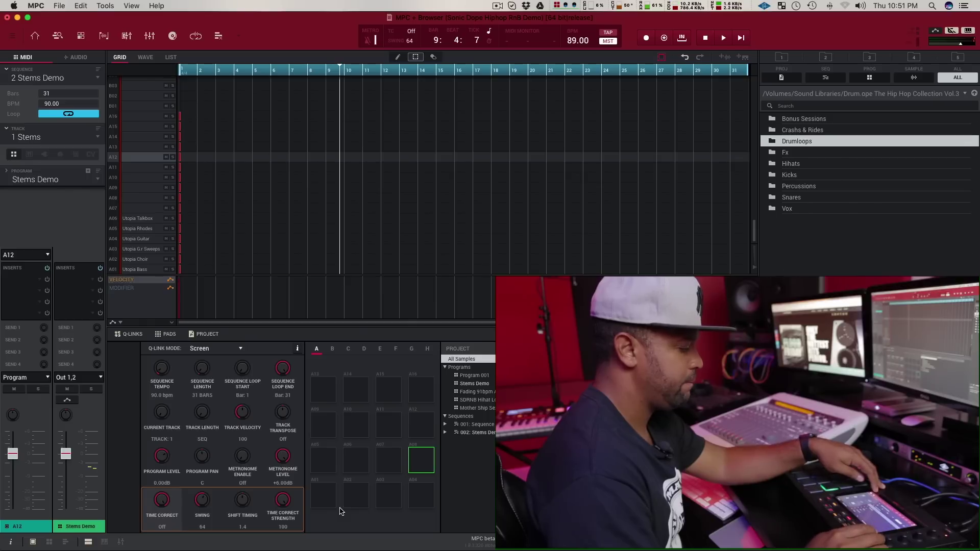
key("Return")
key("Down")
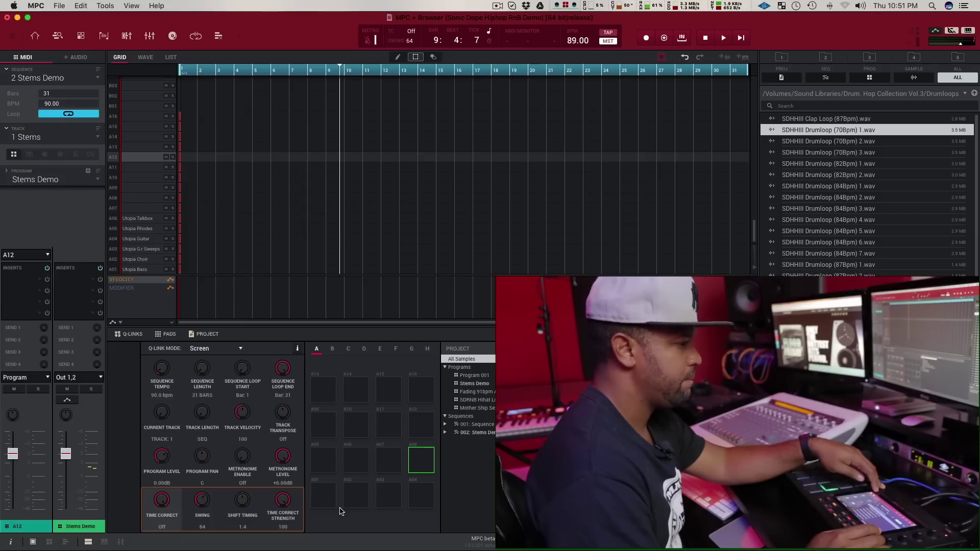
key("Down")
key("Down")
key("Down")
key("Down")
key("Down")
key("Down")
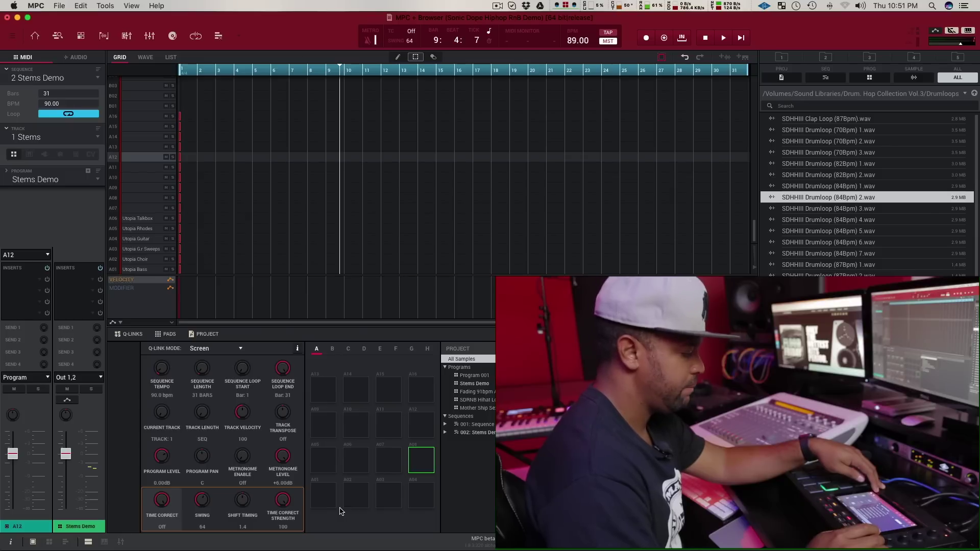
key("Down")
key("Down")
key("Down")
key("Down")
key("Down")
key("Down")
key("Down")
key("Down")
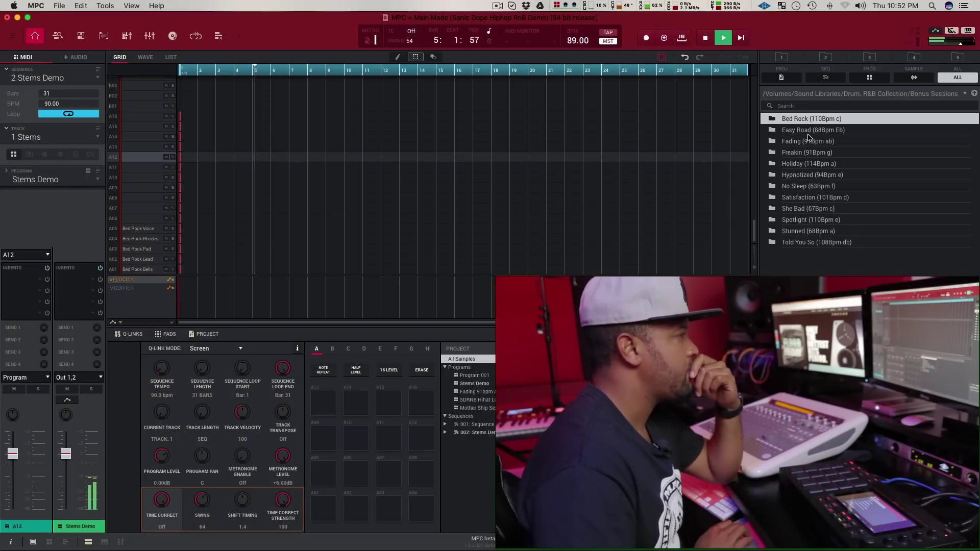
- Load the R&B stem folders Freakin (91Bpm g) and No Sleep (63Bpm f) in turn onto pad A01 during playback
left_click_drag(792, 152, 322, 513)
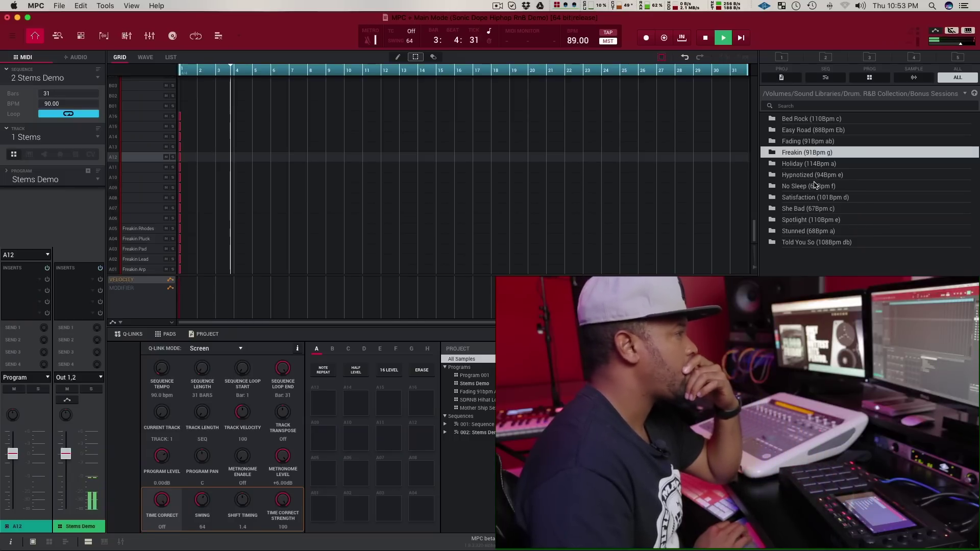
left_click_drag(815, 188, 307, 516)
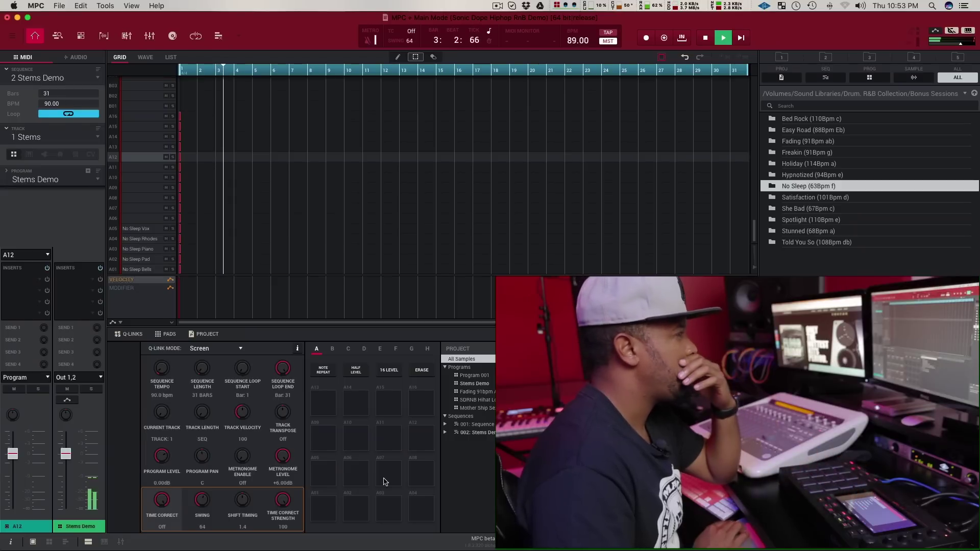
- Load She Bad (67Bpm c) onto pad A01, restart playback from the beginning, and replace it with Told You So (108Bpm db)
left_click_drag(798, 211, 327, 509)
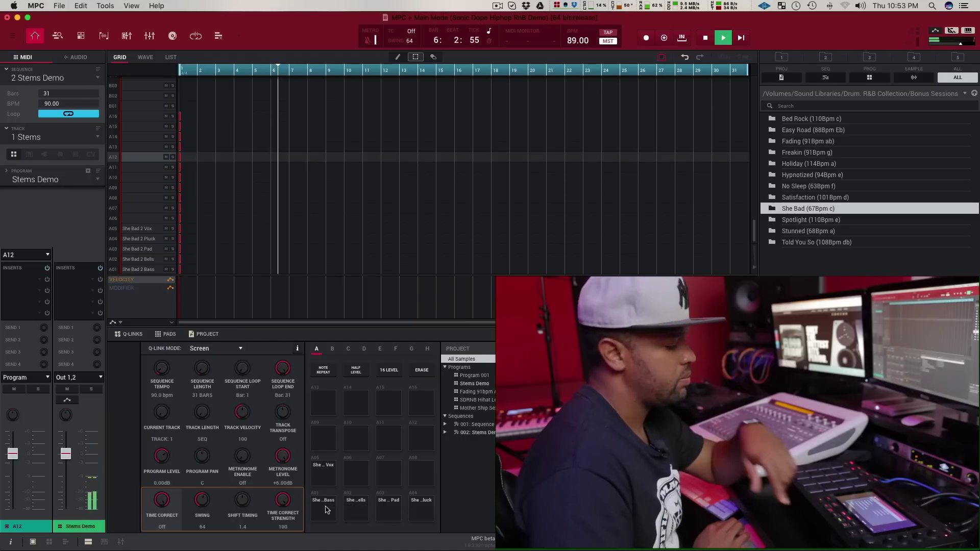
key("shift+space")
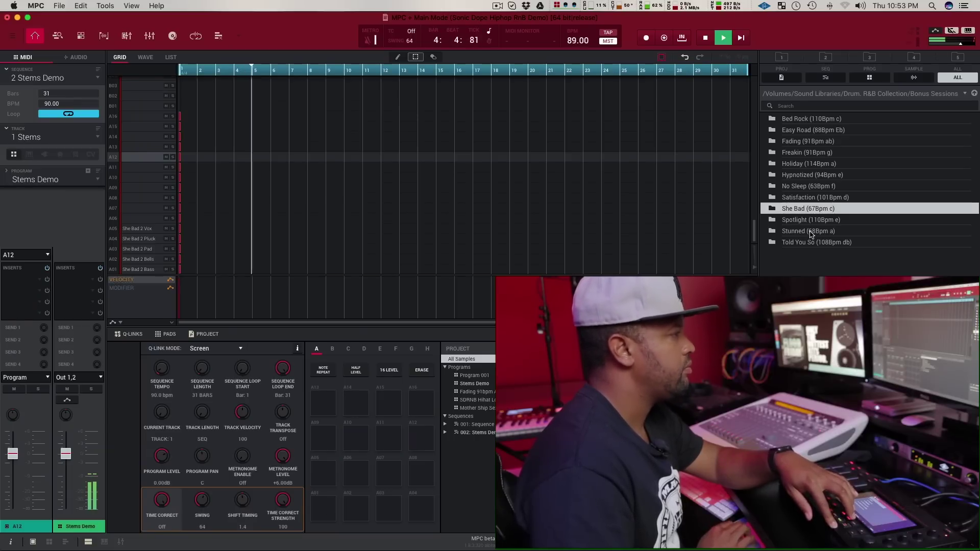
left_click_drag(811, 244, 322, 506)
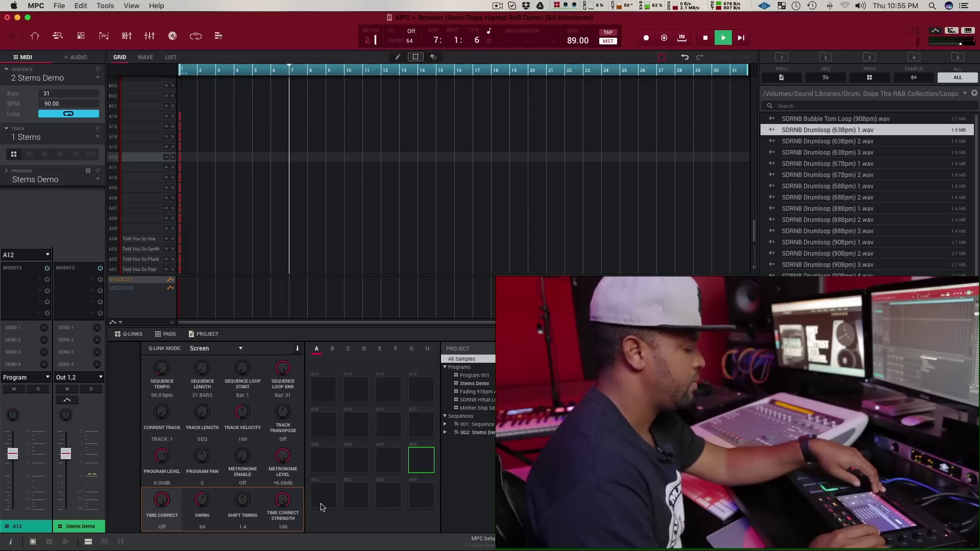
- Audition the R&B collection's drum loops one after another from "SDRNB Drumloop (63Bpm) 1.wav" onwards
key("Down")
key("Down")
key("Down")
key("Down")
key("Down")
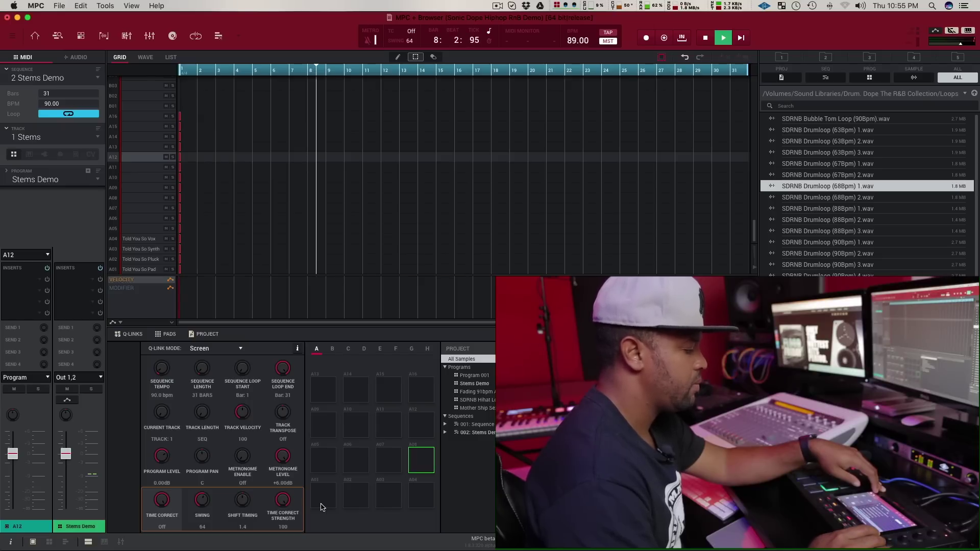
key("Down")
key("Down")
key("Down")
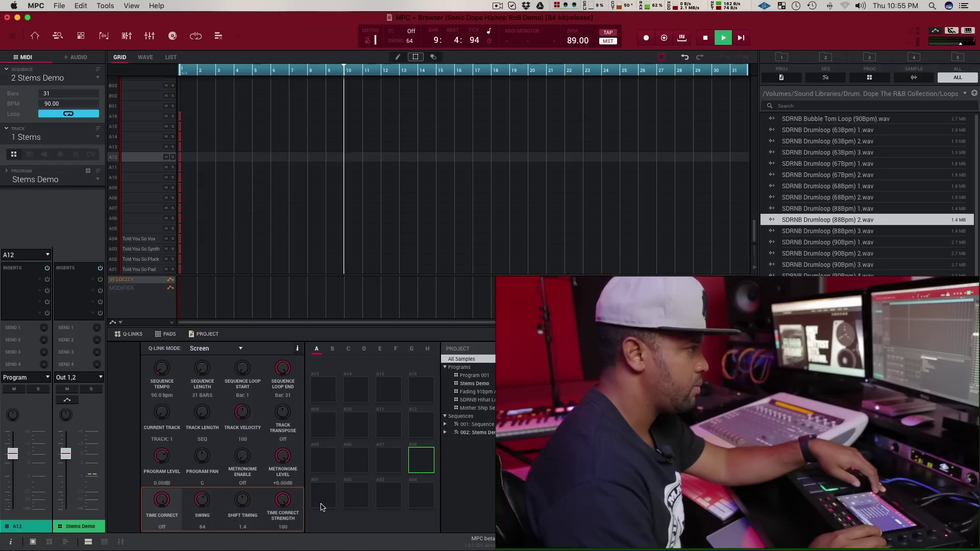
key("Down")
key("Down")
key("Down")
key("Down")
key("Down")
key("Down")
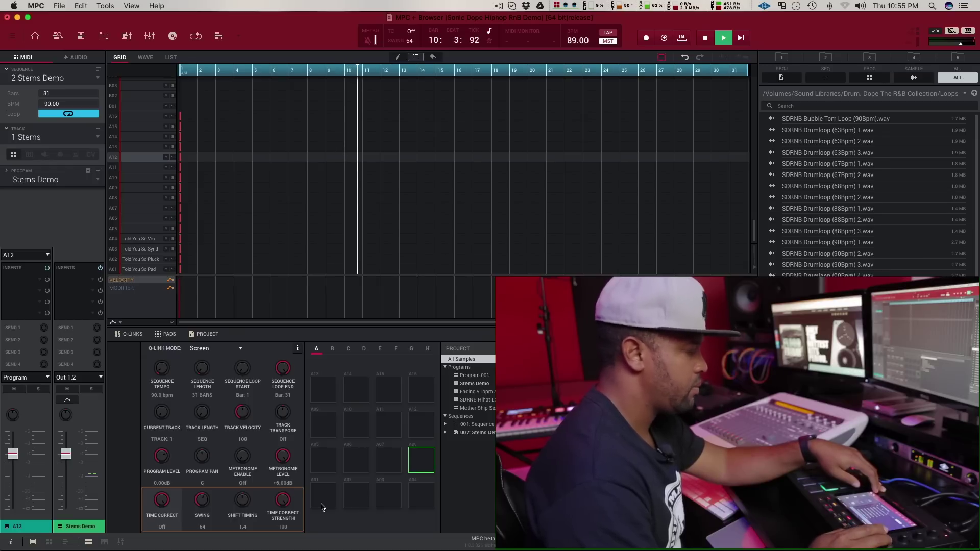